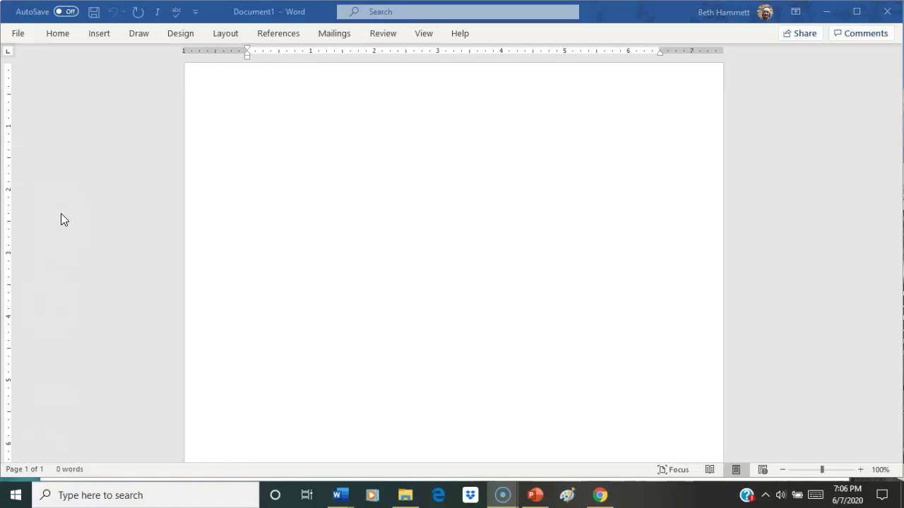
Step: Set the page margins to the Normal preset with 1" on every side
left_click(20, 38)
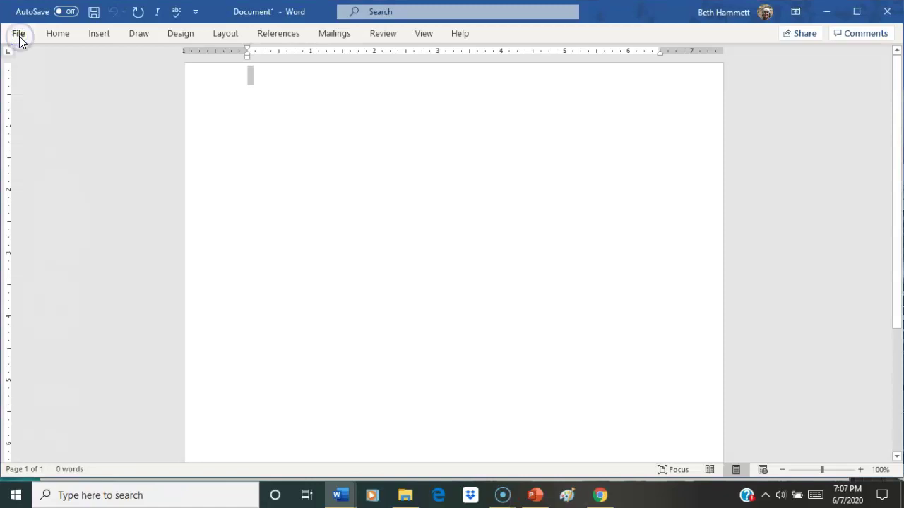
left_click(57, 36)
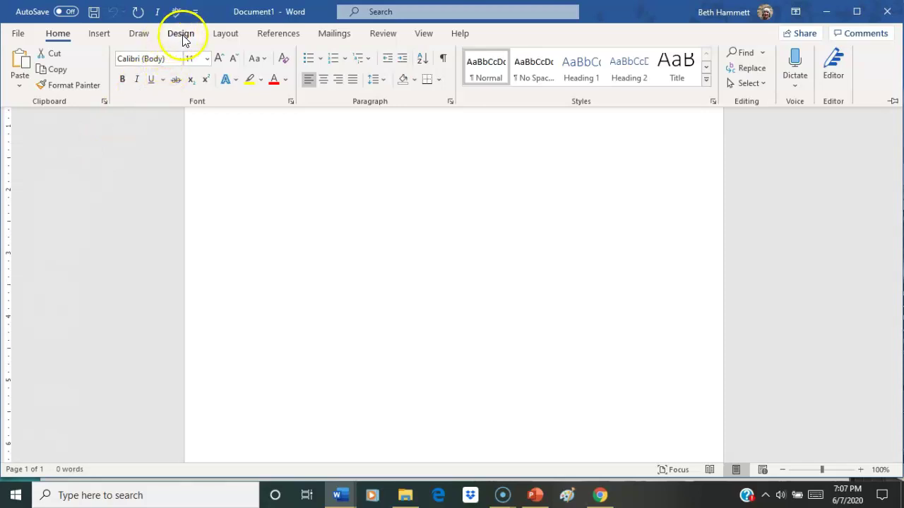
left_click(226, 37)
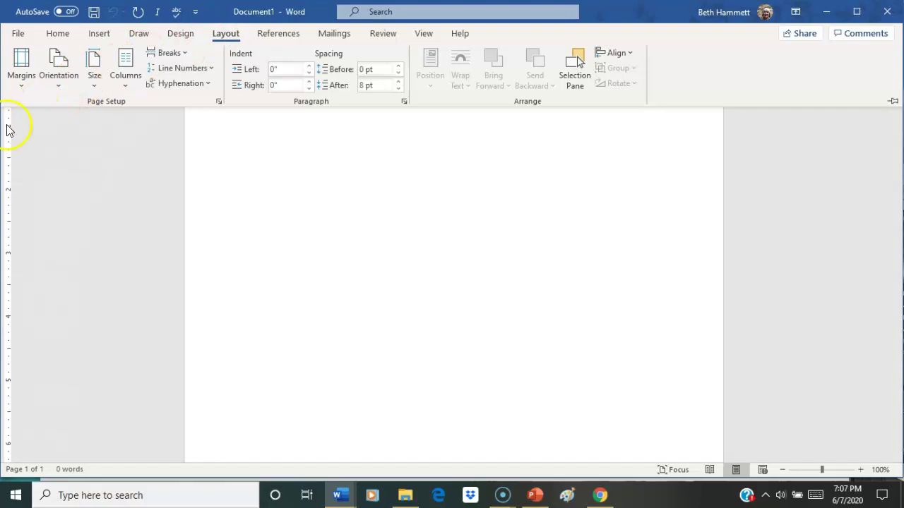
left_click(26, 83)
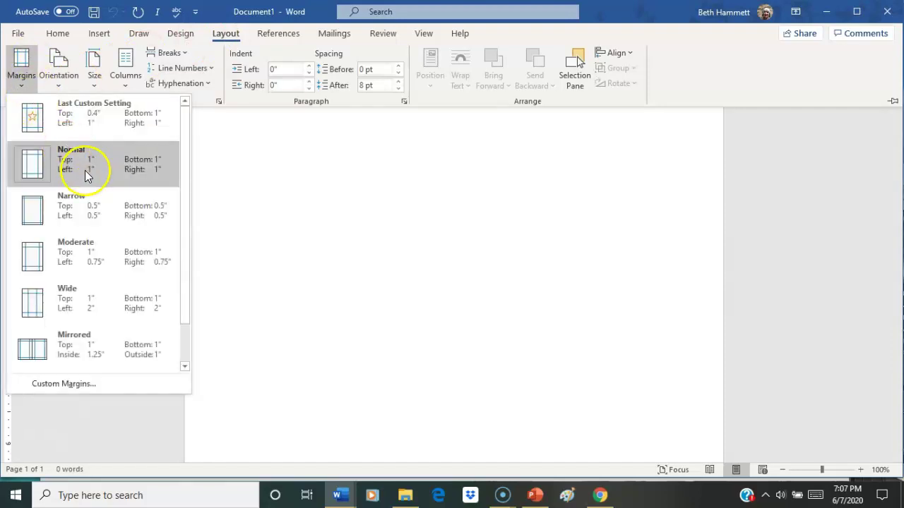
left_click(92, 169)
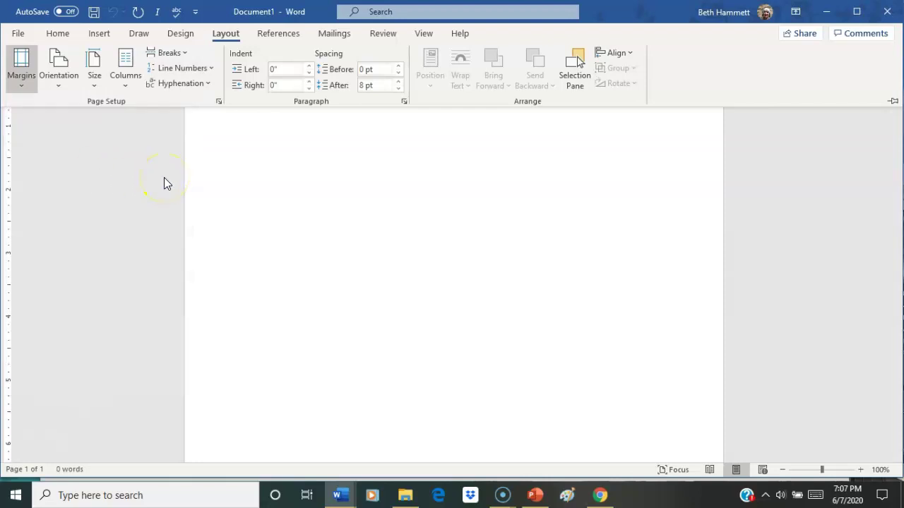
Step: Set the text font to Times New Roman at size 12
left_click(57, 36)
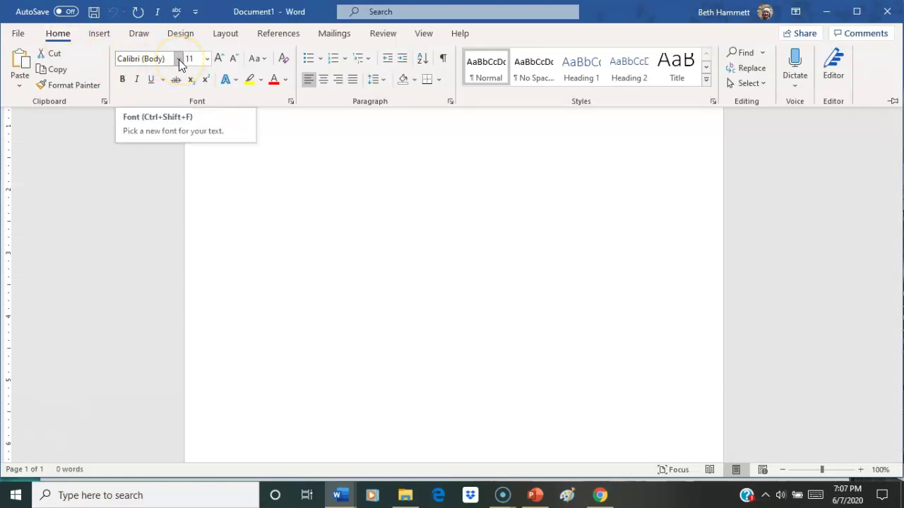
left_click(180, 61)
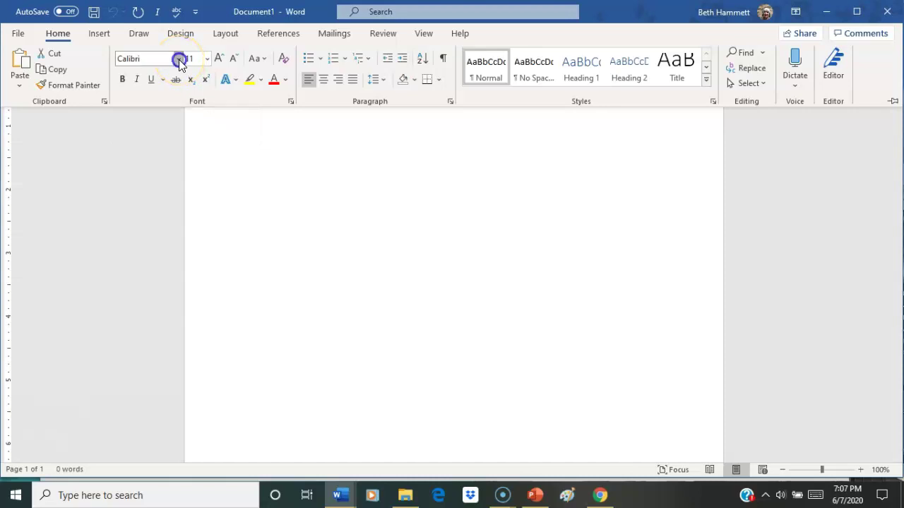
left_click(179, 61)
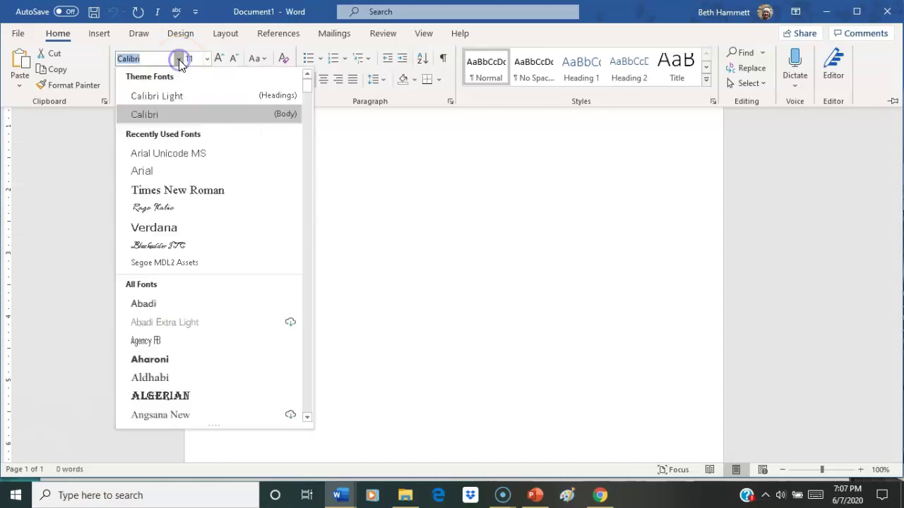
left_click(179, 191)
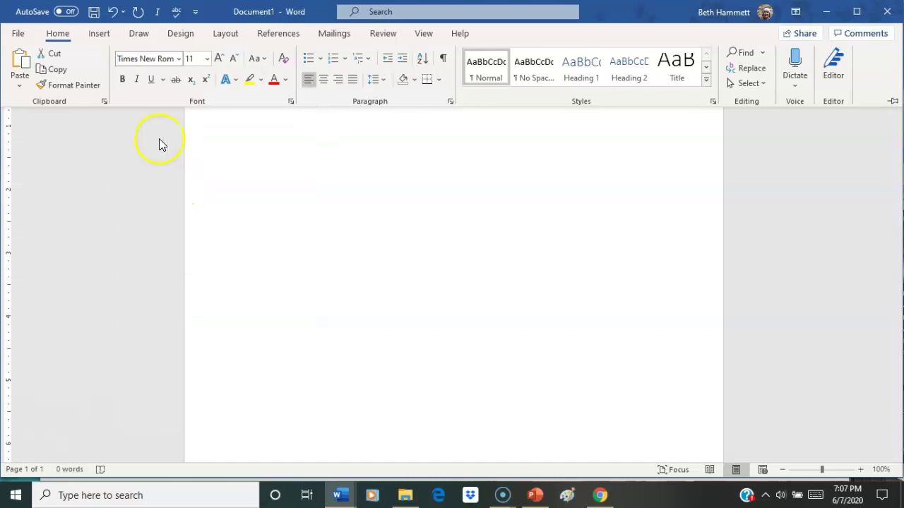
left_click(207, 60)
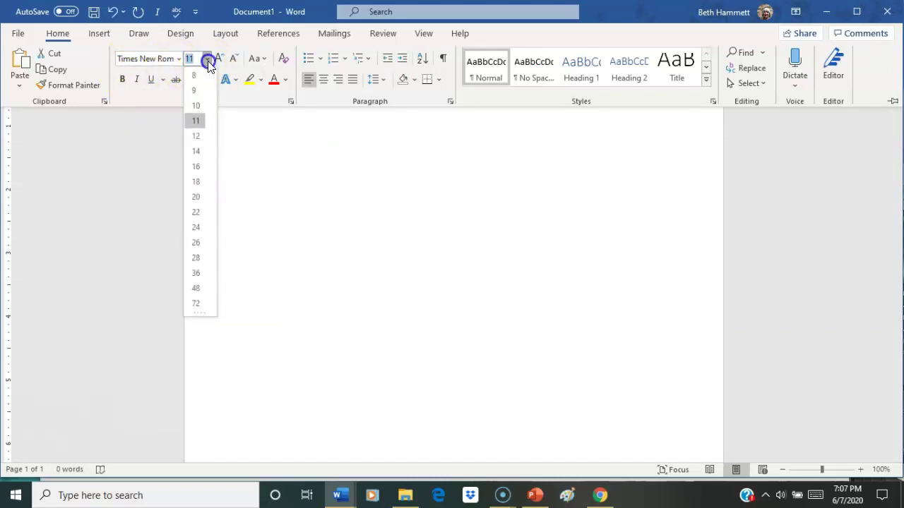
left_click(196, 136)
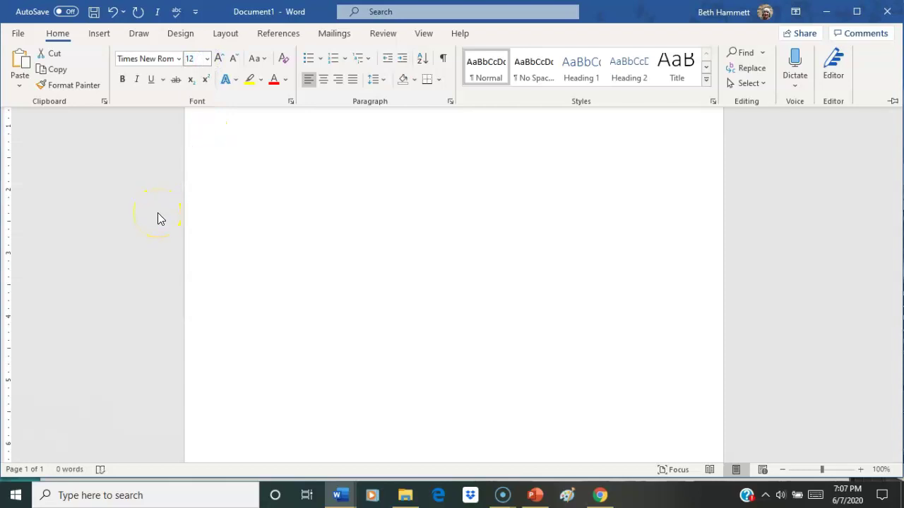
Step: Set the blank document's line spacing to 1.0
left_click(384, 82)
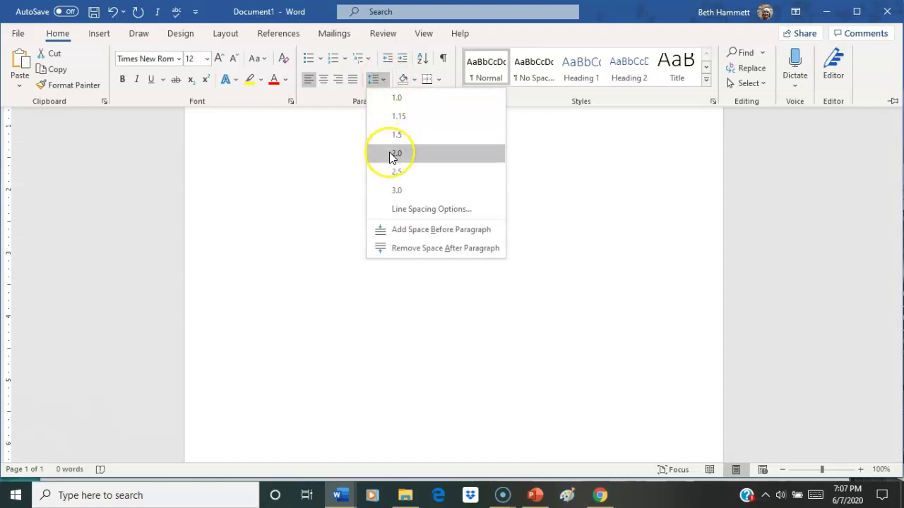
left_click(384, 81)
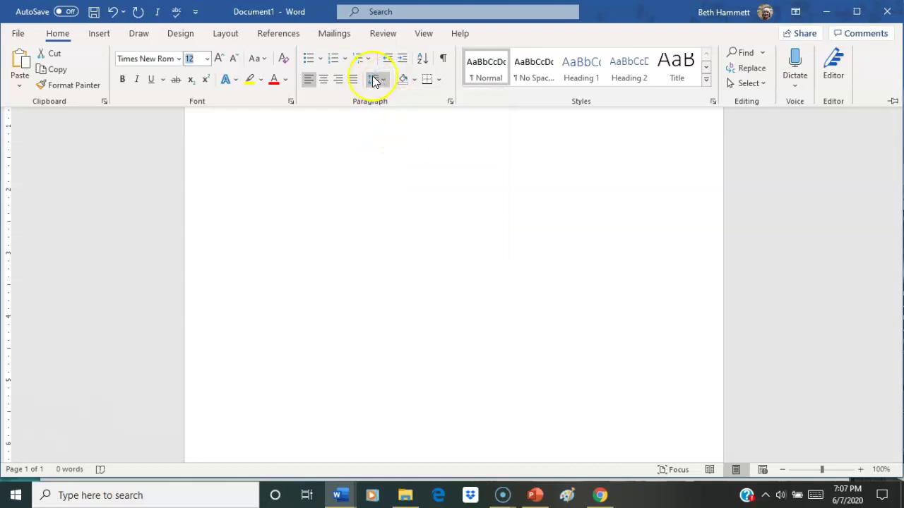
left_click(384, 81)
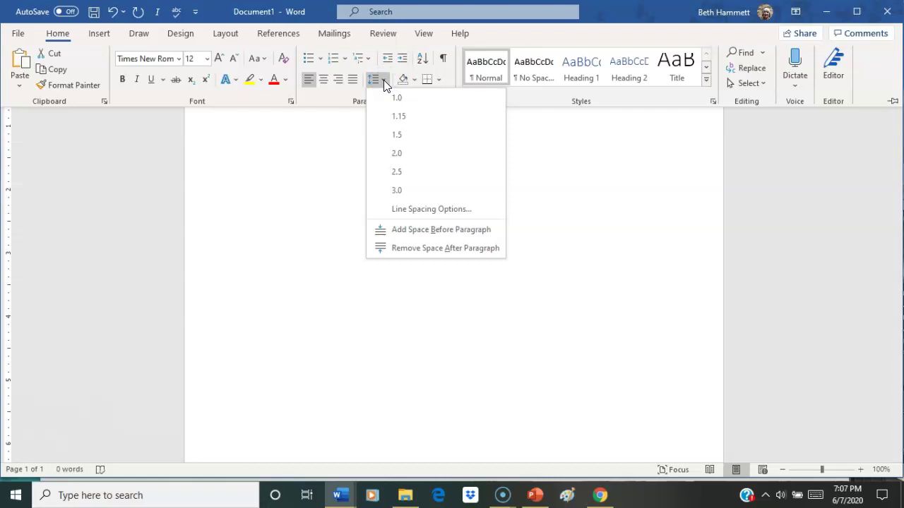
left_click(384, 98)
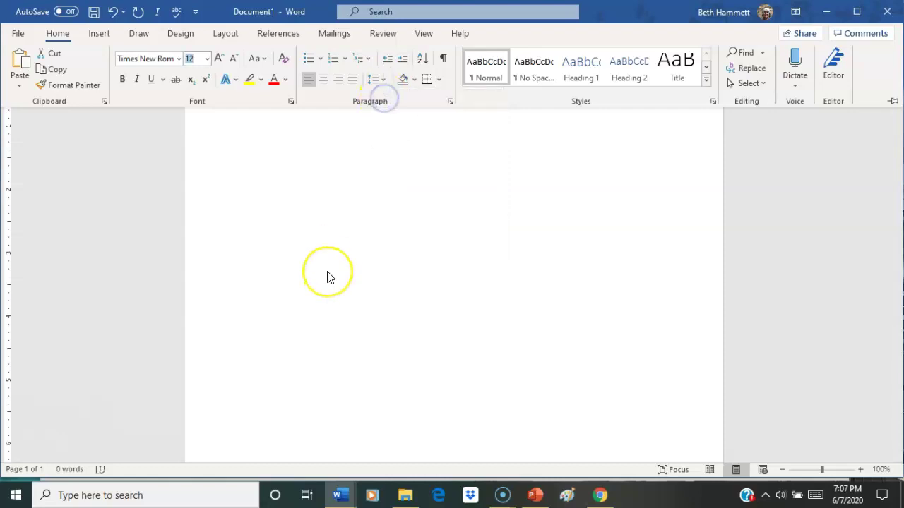
type("Be")
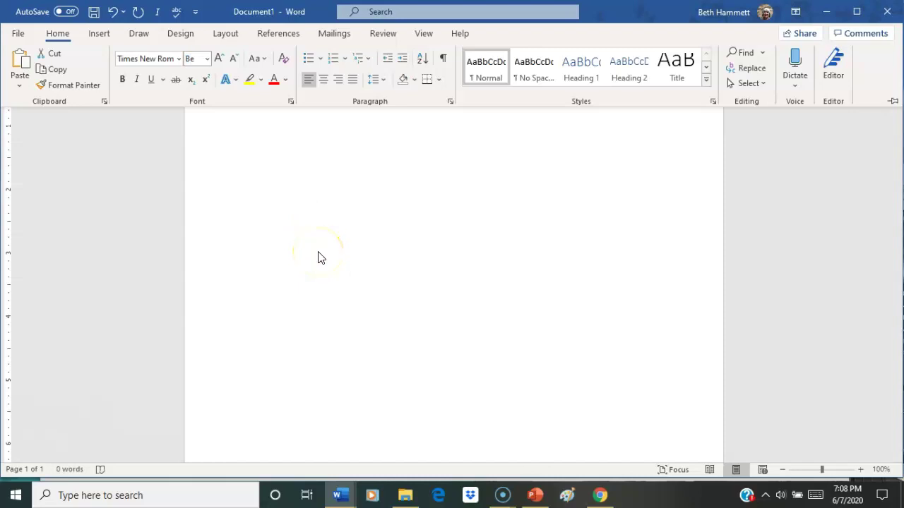
key("BackSpace")
key("BackSpace")
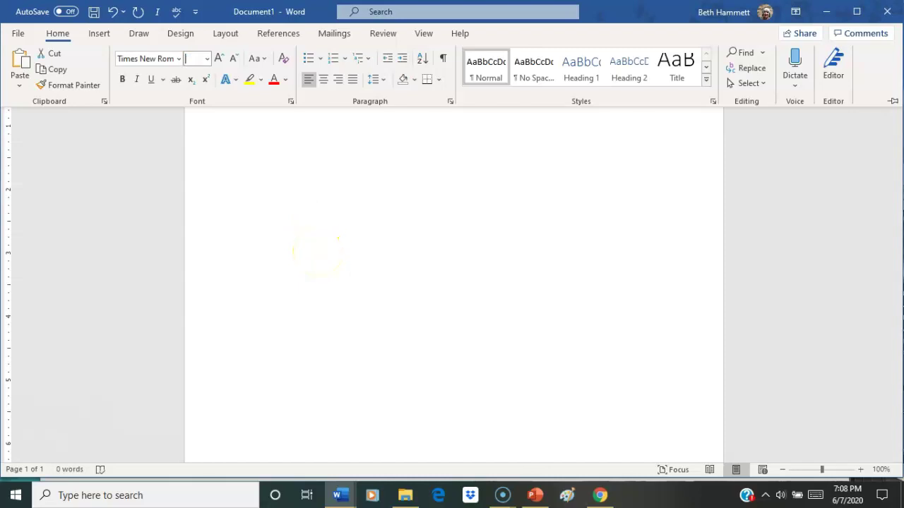
Step: Set the font size to 12 again and place the cursor in the blank page
left_click(207, 60)
left_click(197, 141)
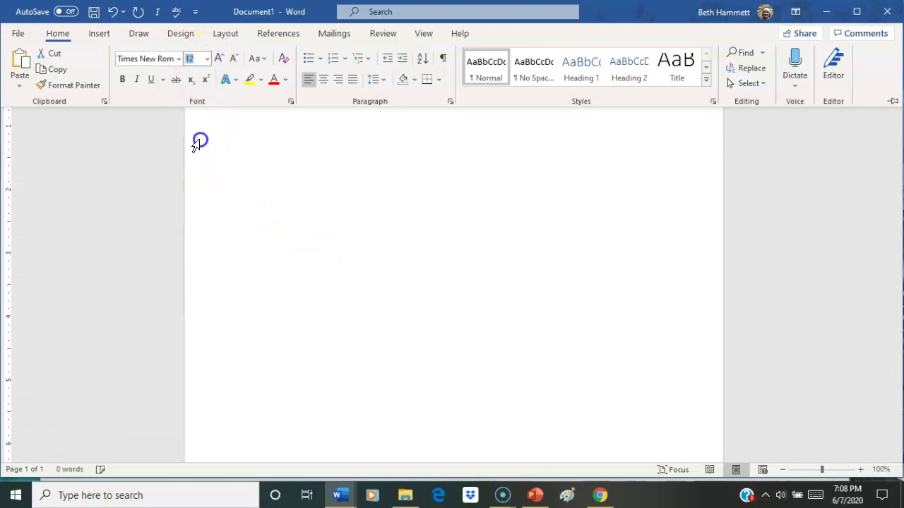
left_click(245, 226)
left_click(280, 134)
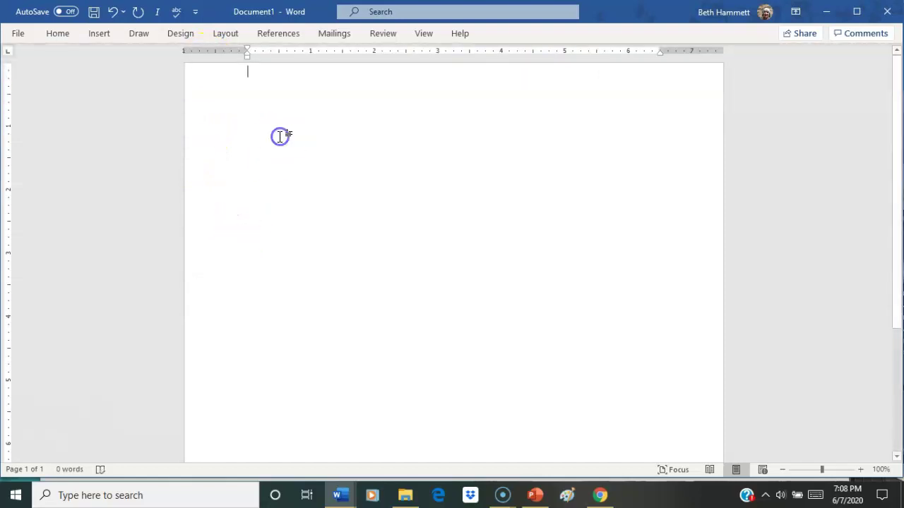
type("4")
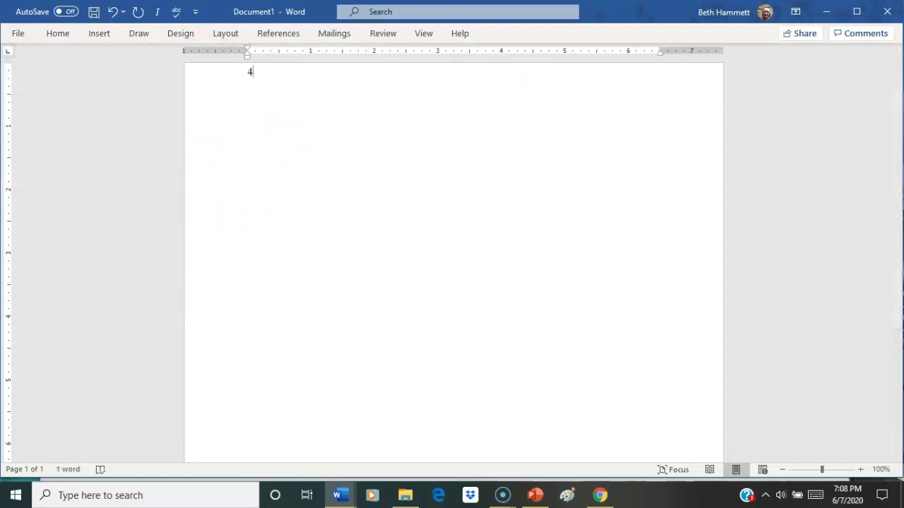
type("\\")
key("BackSpace")
key("BackSpace")
key("BackSpace")
Step: Enter the author's full name as the first line of the document heading
scroll(280, 136, "down", 2)
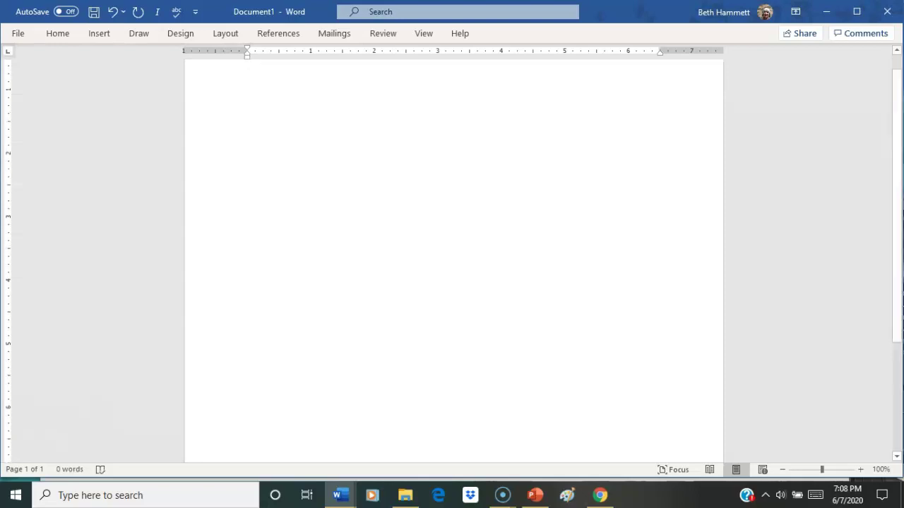
type("Beth")
scroll(280, 137, "down", 1)
type("Hammett")
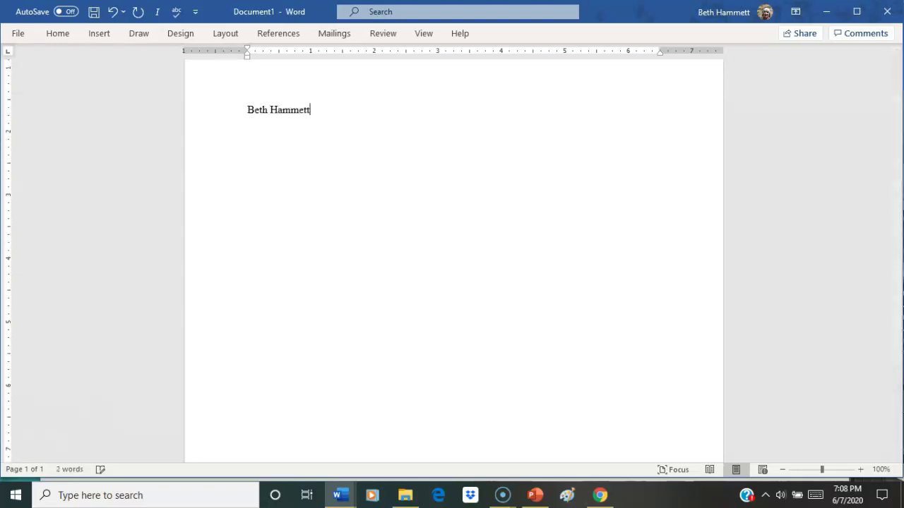
Step: Add the heading lines "1301 English Composition" and "Argumentative Essay", followed by the professor's title and surname, below the author's name
key("Return")
type("1301 English COmp")
key("BackSpace")
key("BackSpace")
key("BackSpace")
key("BackSpace")
type("c")
key("BackSpace")
type("Composition ")
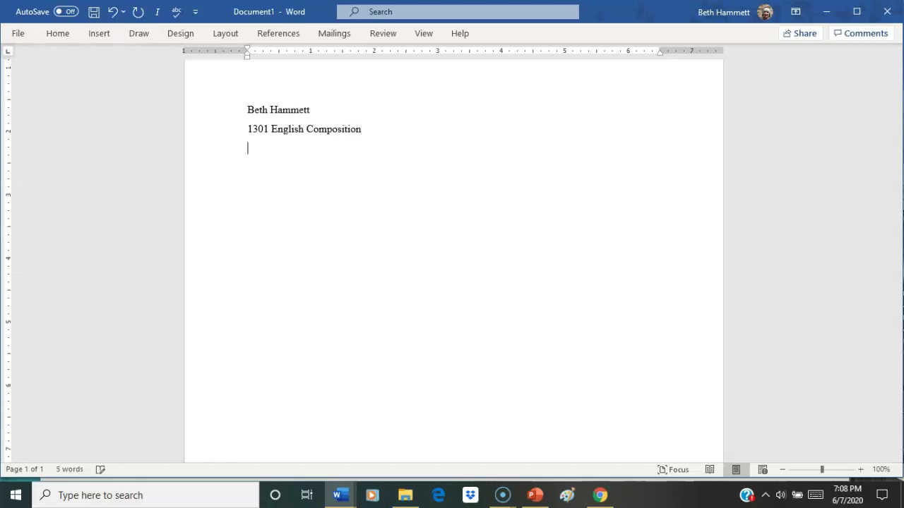
type("Argumentative Essa")
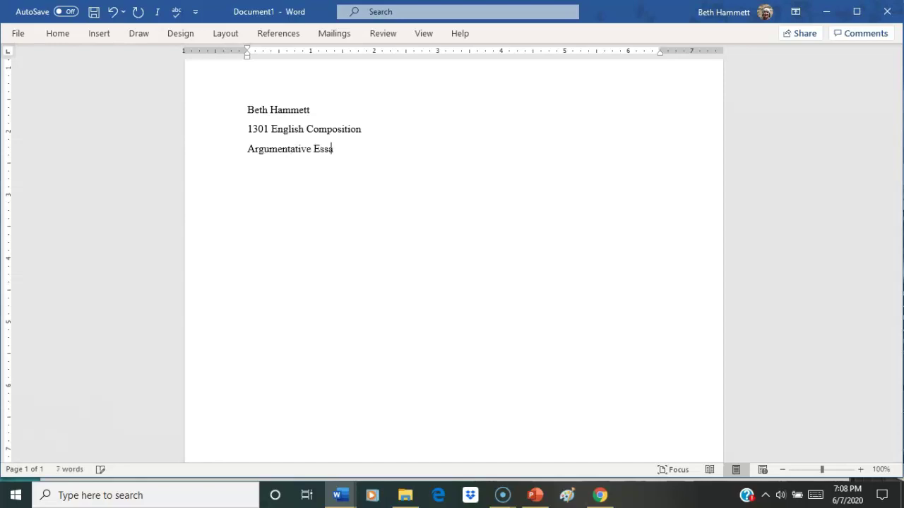
type("y Professor Hammet")
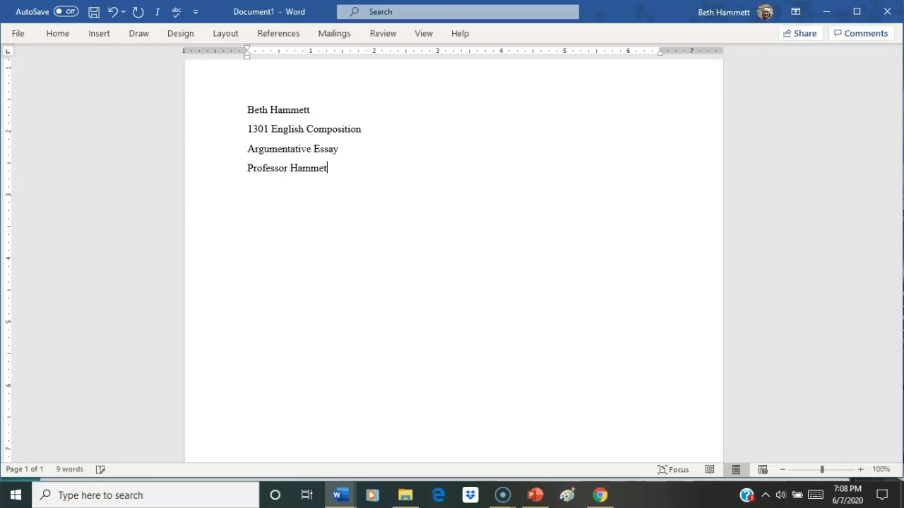
type("t")
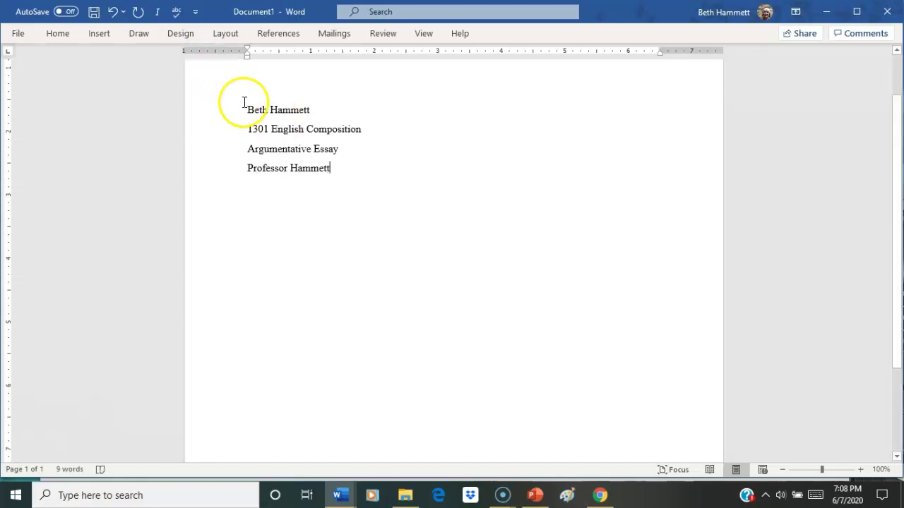
Step: Replace the author's name on the first heading line with a placeholder student name
left_click_drag(248, 111, 309, 106)
type("J")
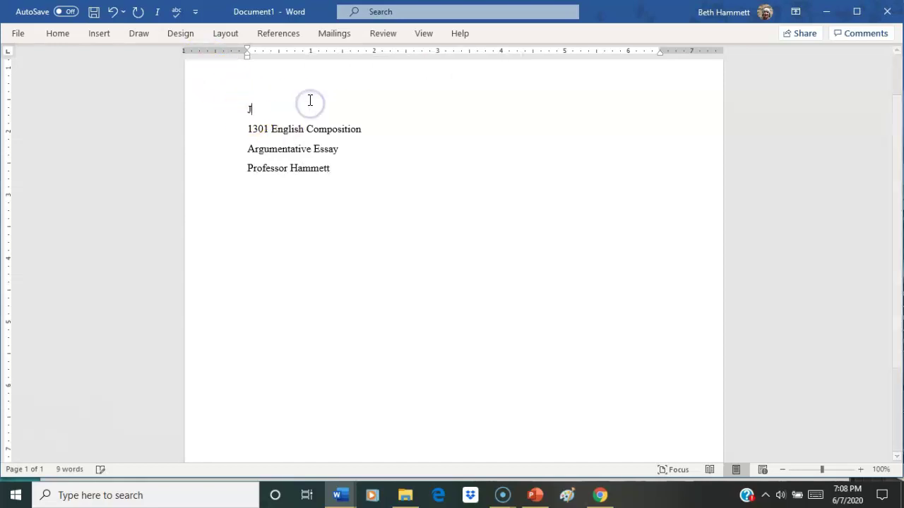
type("ane DOe")
key("BackSpace")
key("BackSpace")
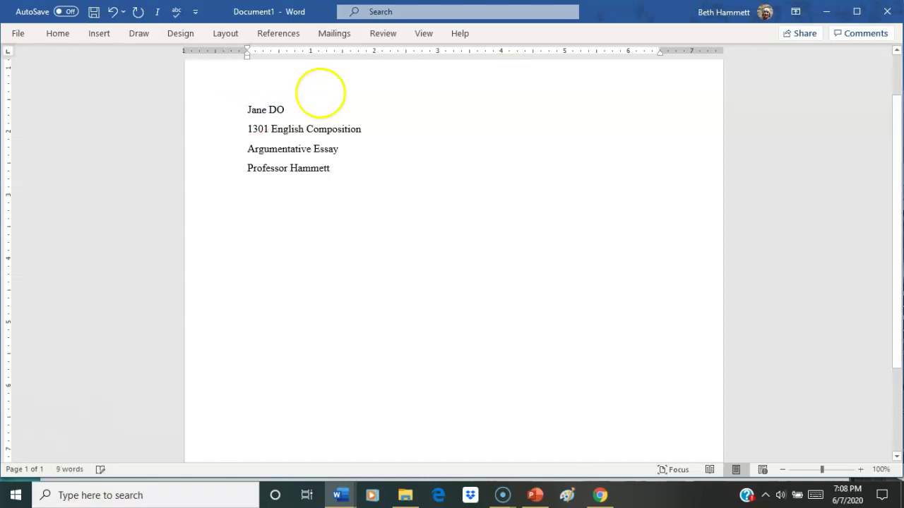
type("oe")
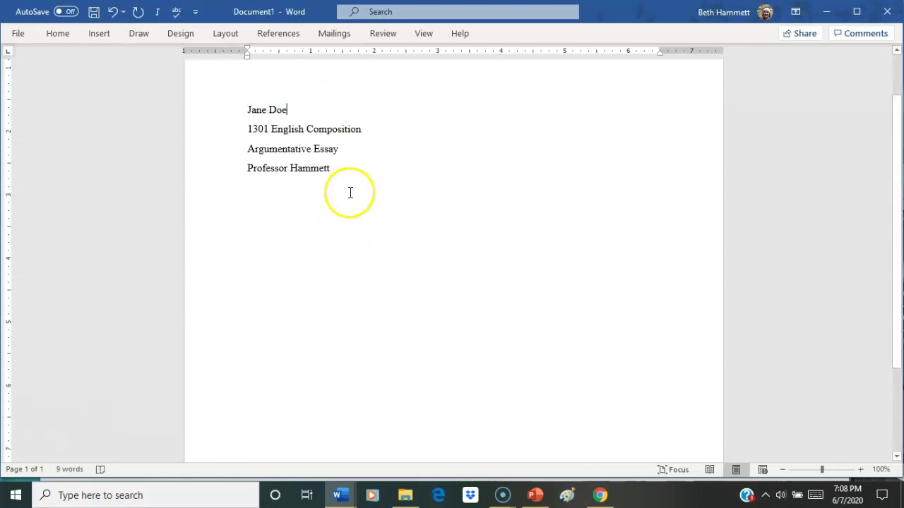
Step: Select all four heading lines and set their line spacing to 2.0
left_click(345, 176)
left_click_drag(343, 171, 247, 111)
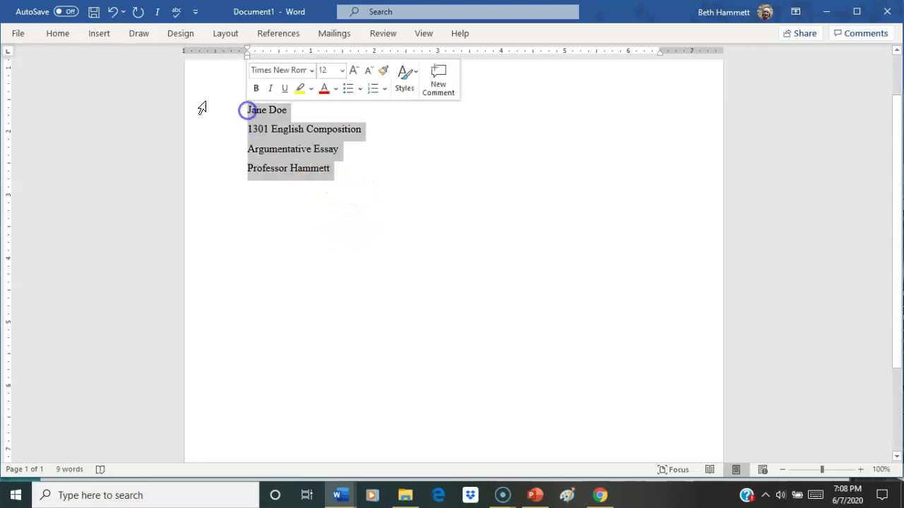
left_click(59, 34)
left_click(382, 79)
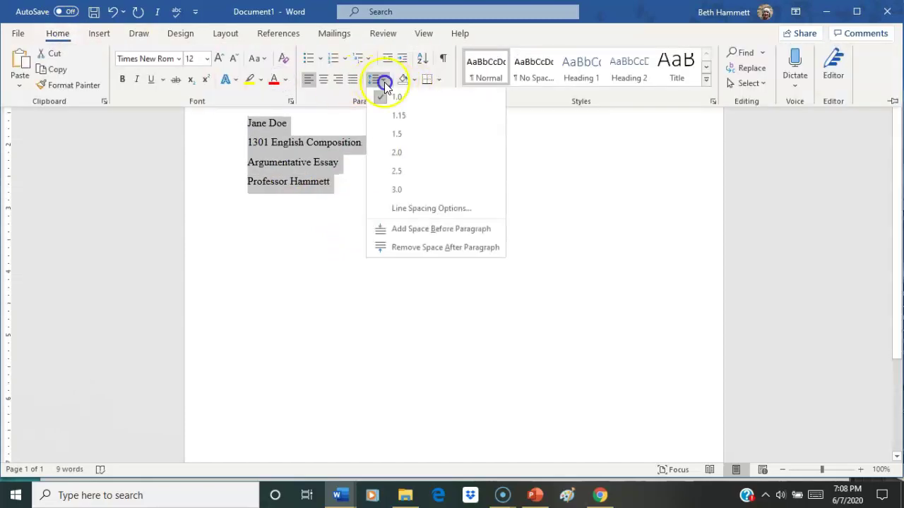
left_click(389, 153)
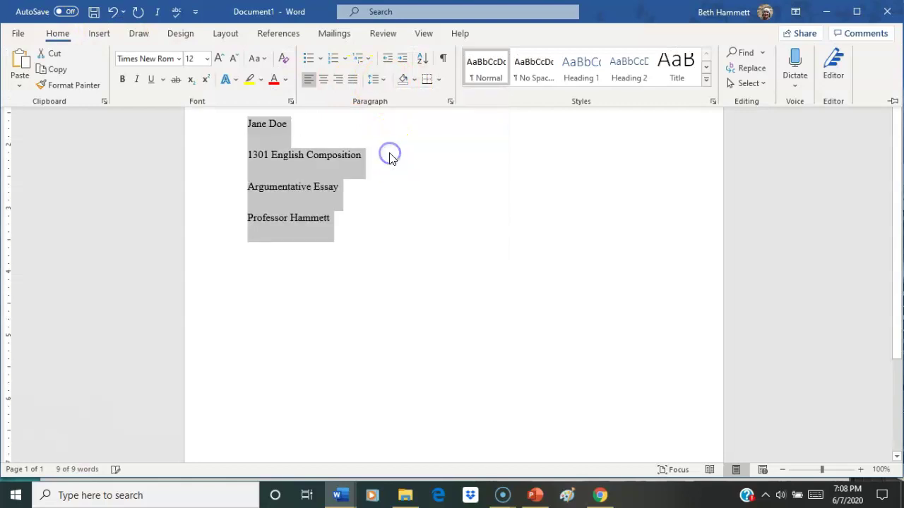
Step: Return the selected heading lines to 1.0 line spacing and remove the space after each paragraph
left_click(381, 80)
left_click(385, 99)
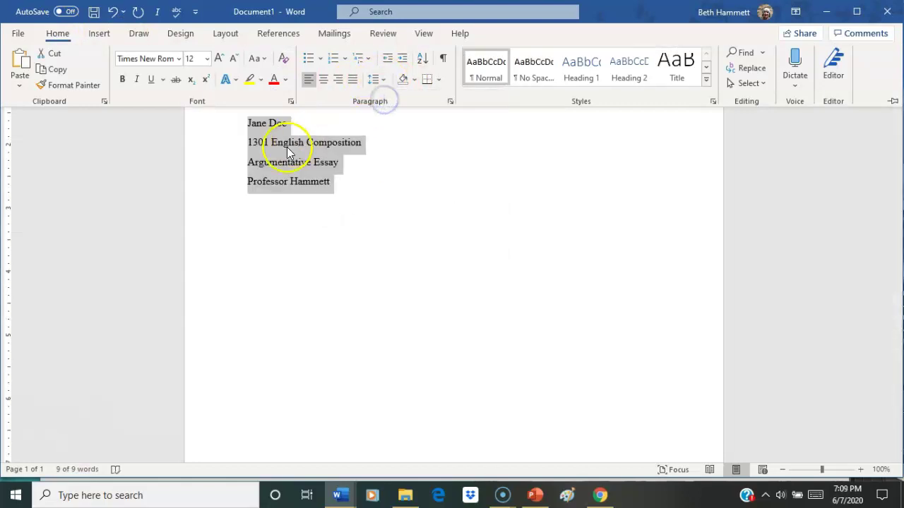
left_click(384, 82)
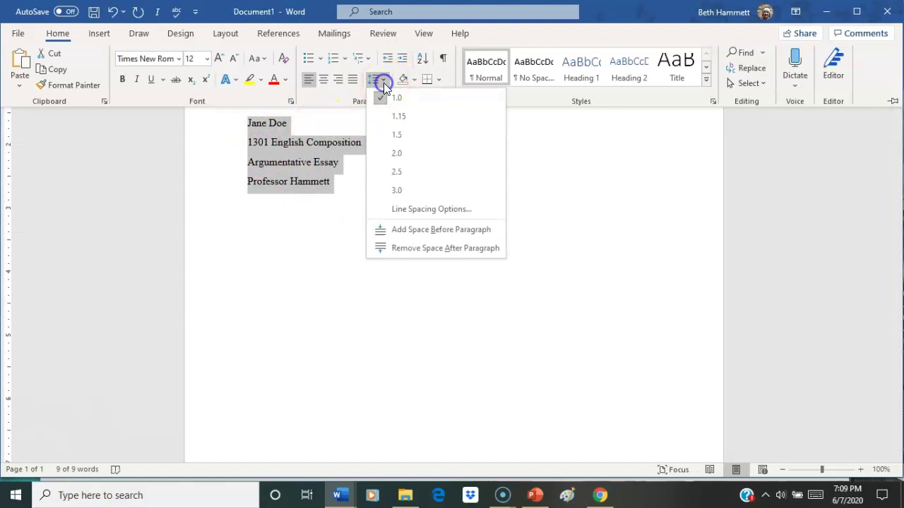
left_click(395, 249)
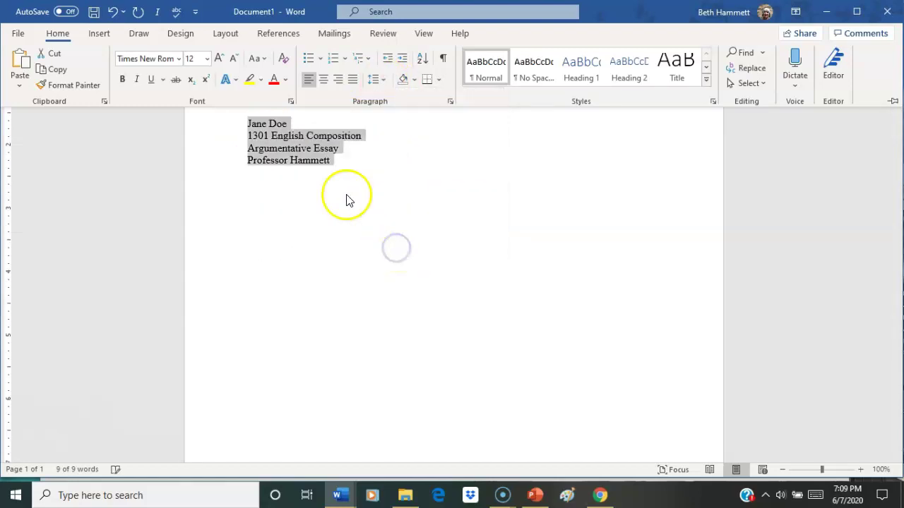
Step: Add the essay title "The Bermuda Conspiracy" below the last heading line, leaving blank space between them
left_click(338, 163)
left_click(337, 162)
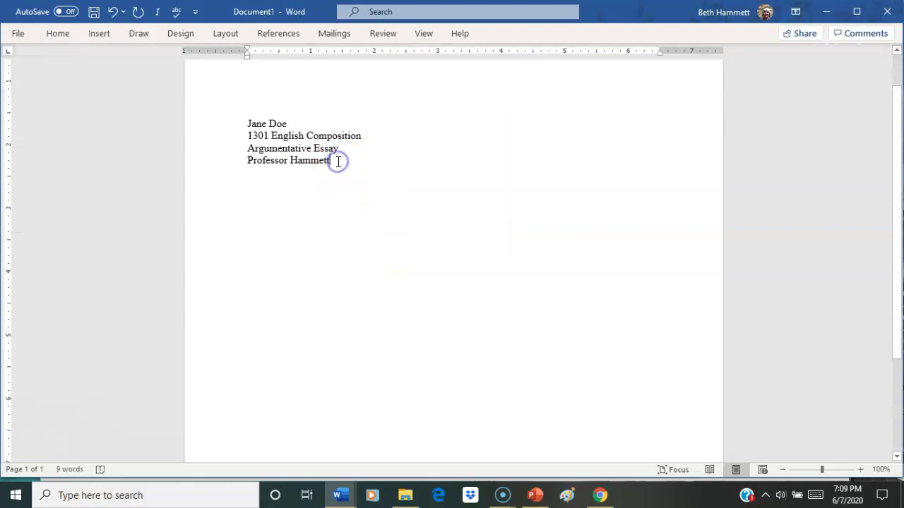
key("Return")
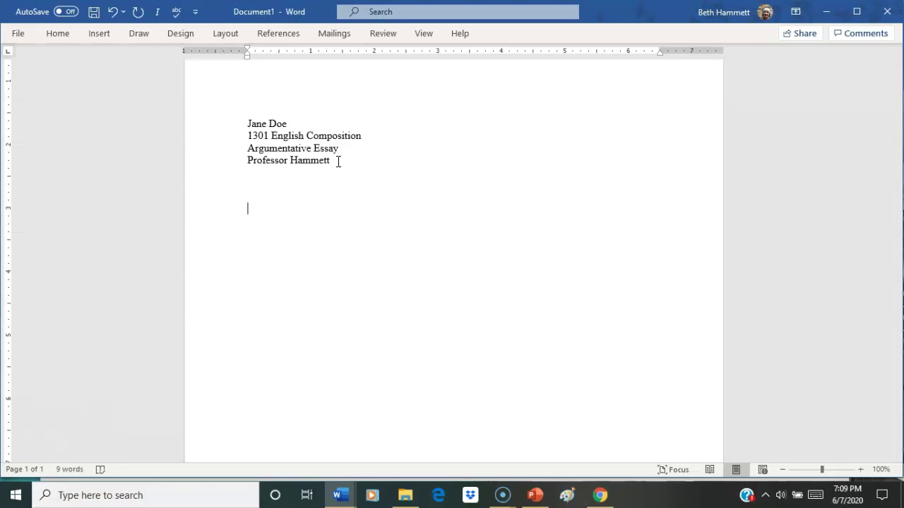
type("The Bermuda")
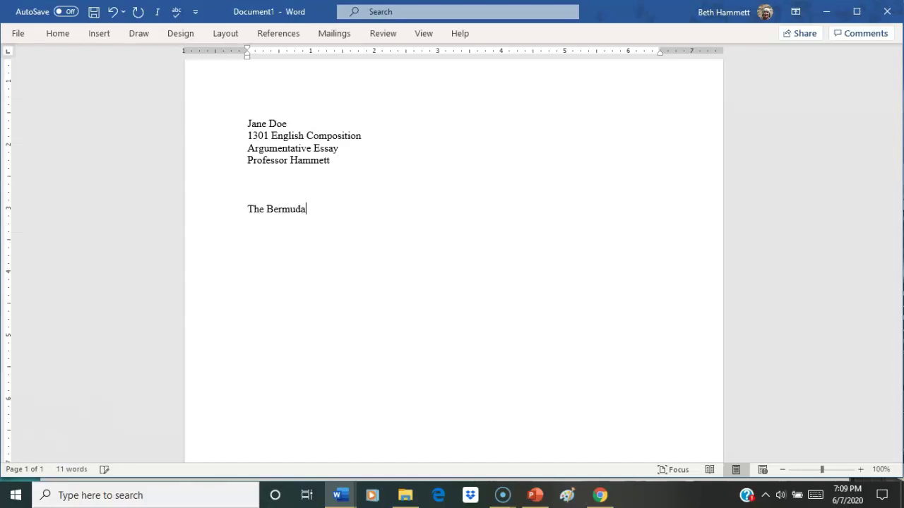
type(" Conspiracy")
Step: Center the essay title and set its line spacing to 2.0
left_click(56, 33)
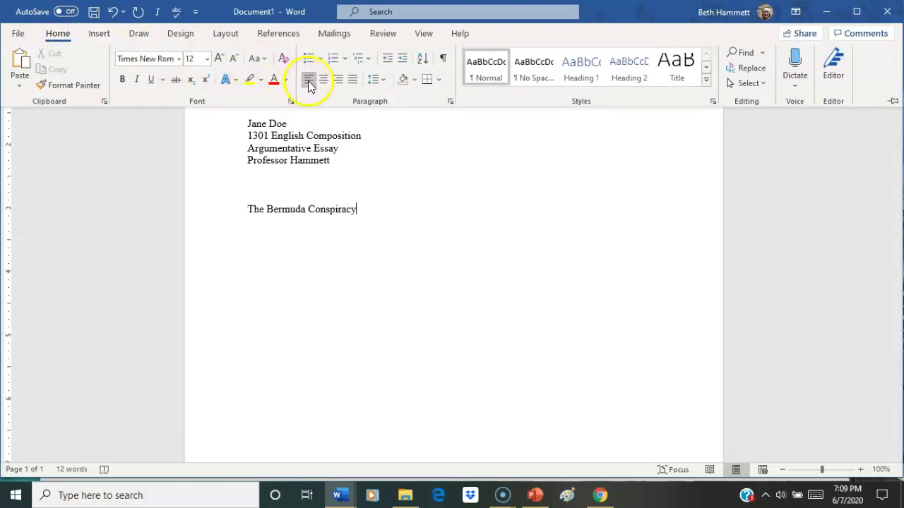
left_click(323, 79)
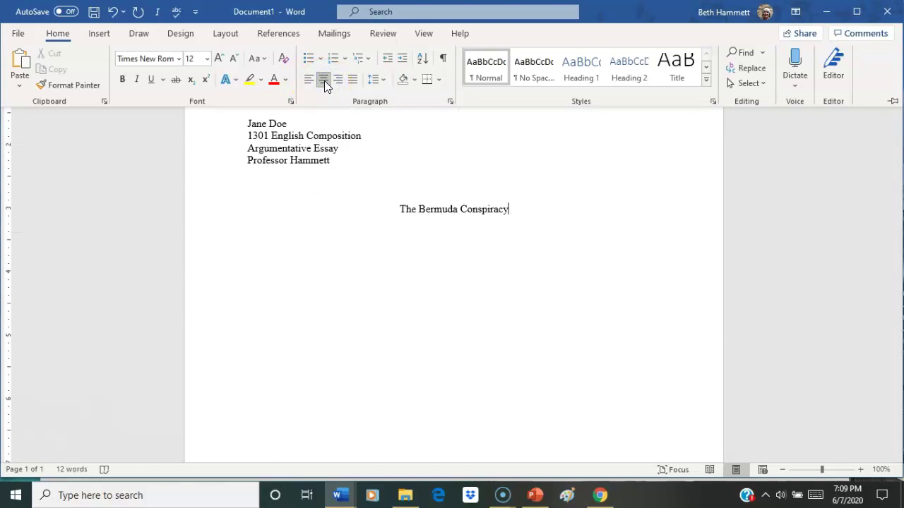
left_click(383, 81)
left_click(384, 155)
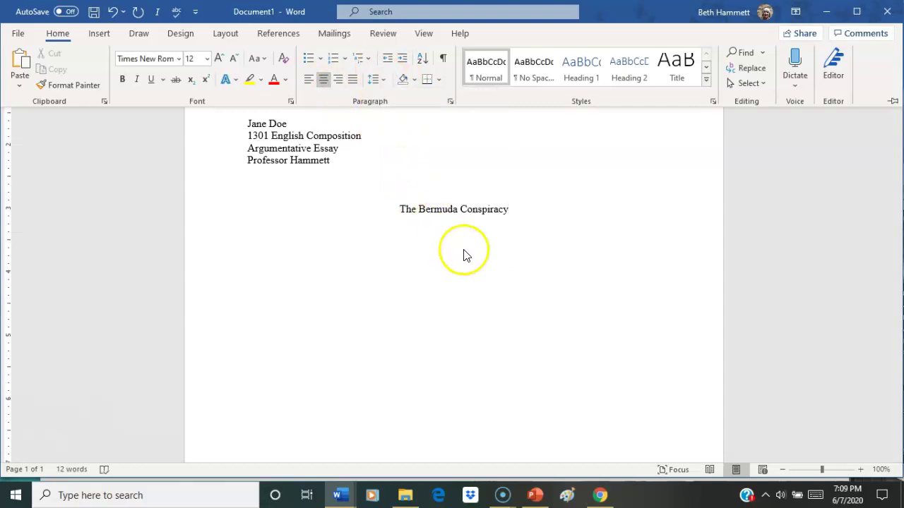
Step: Start a new line below the centered title and align it left
left_click(517, 214)
key("Return")
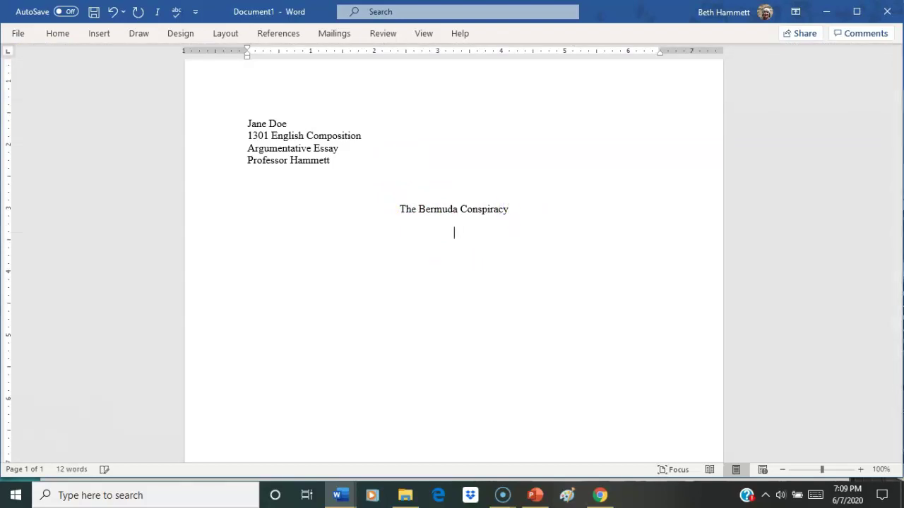
left_click(58, 34)
left_click(309, 80)
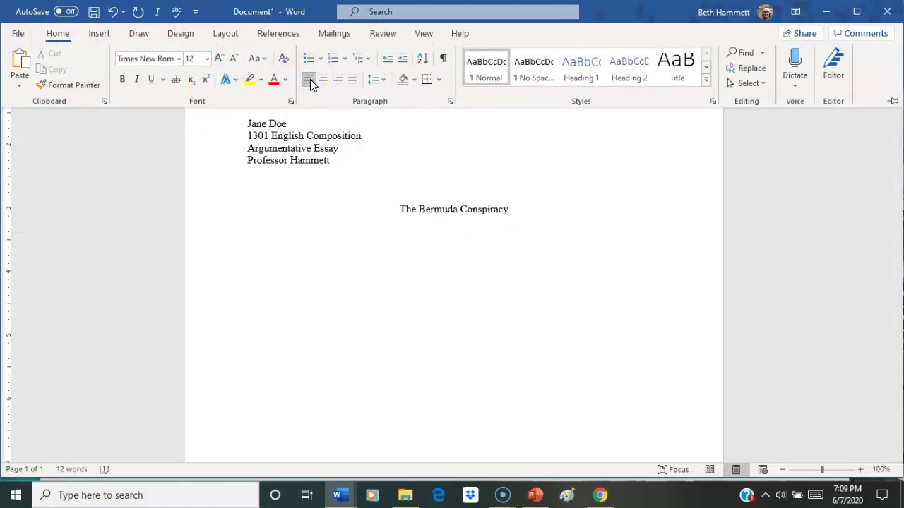
left_click(248, 253)
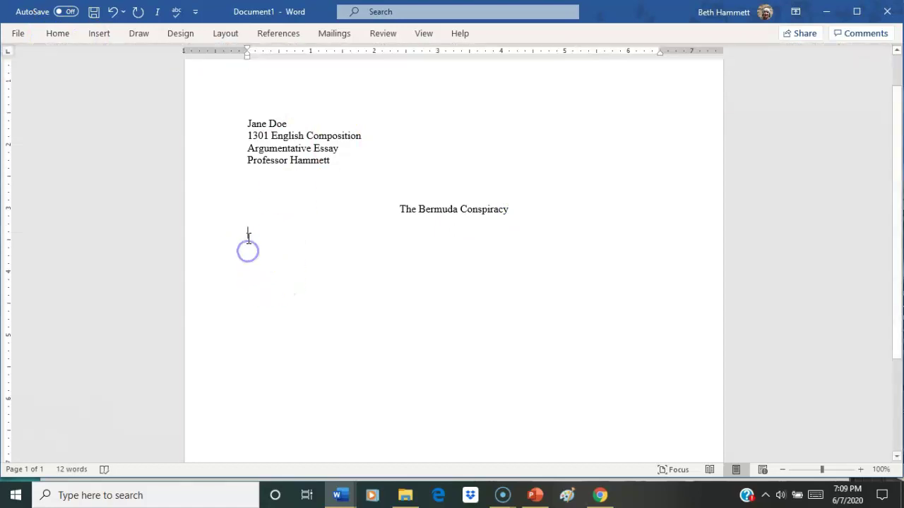
Step: Zoom in on the line below the title and return the document zoom to 100%
scroll(248, 238, "up", 14, "ctrl")
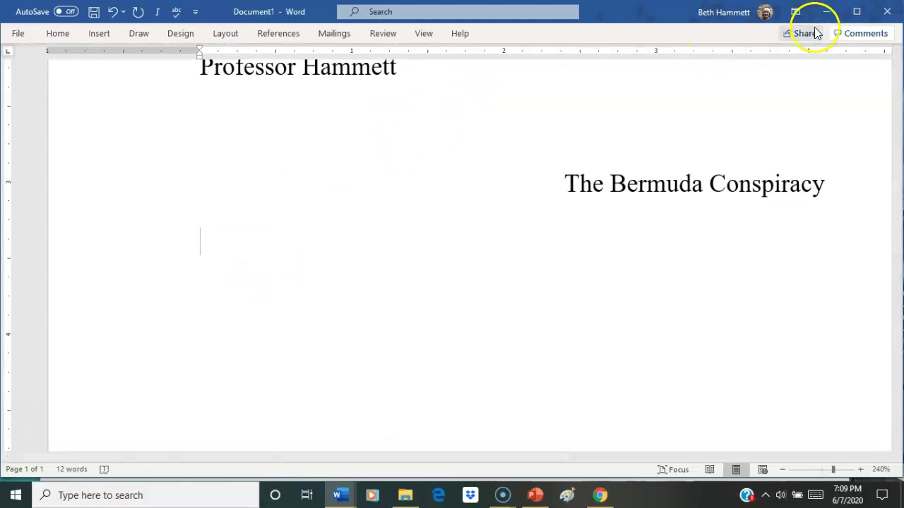
left_click(424, 33)
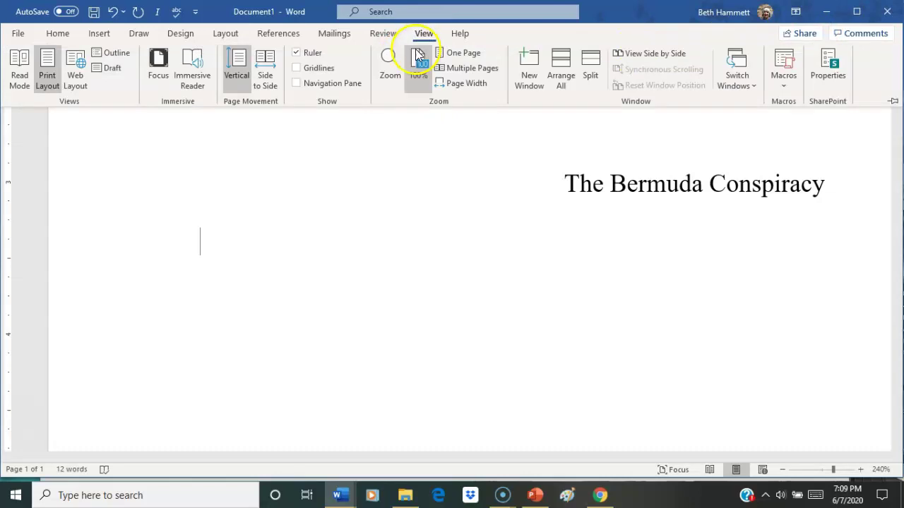
left_click(418, 57)
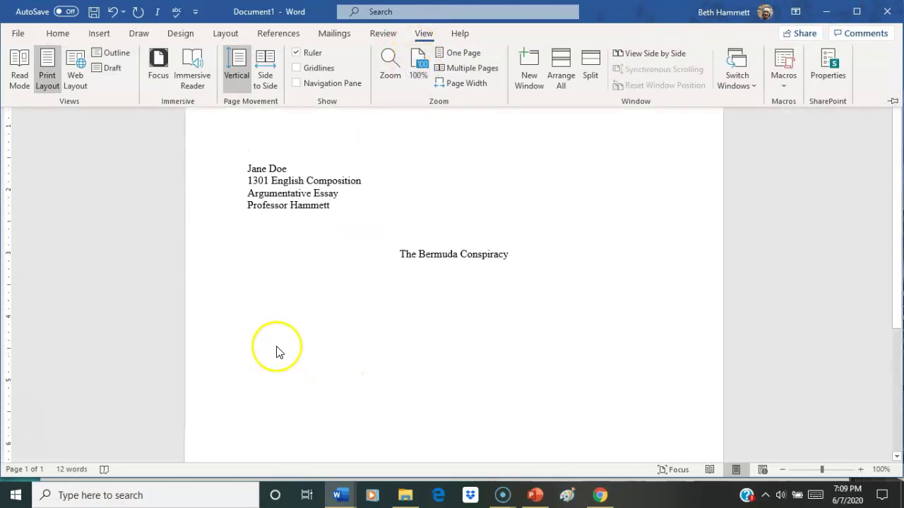
left_click(298, 369)
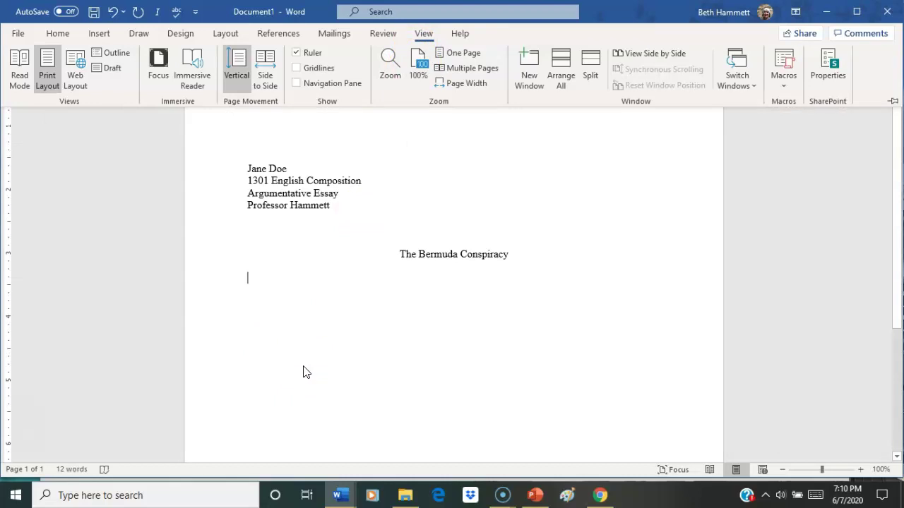
Step: Remove the empty line under the title, insert a new one and align it left for the body text
key("BackSpace")
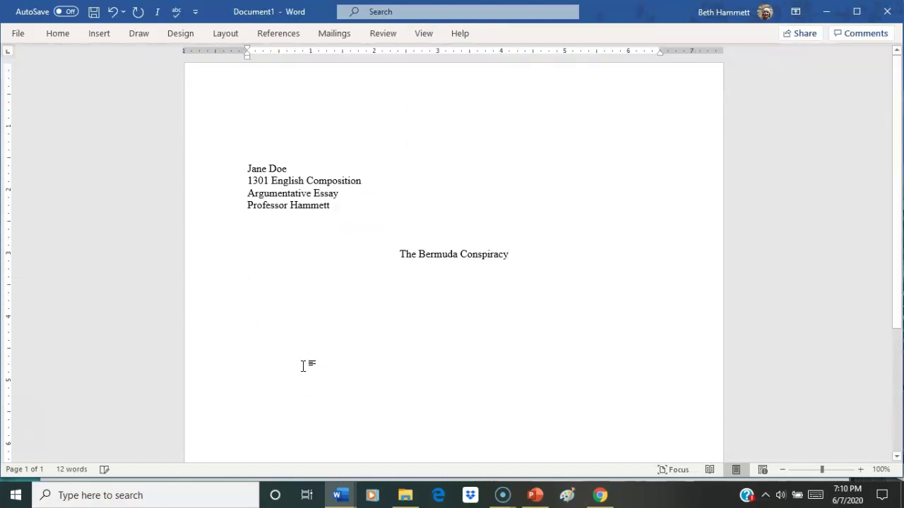
key("Return")
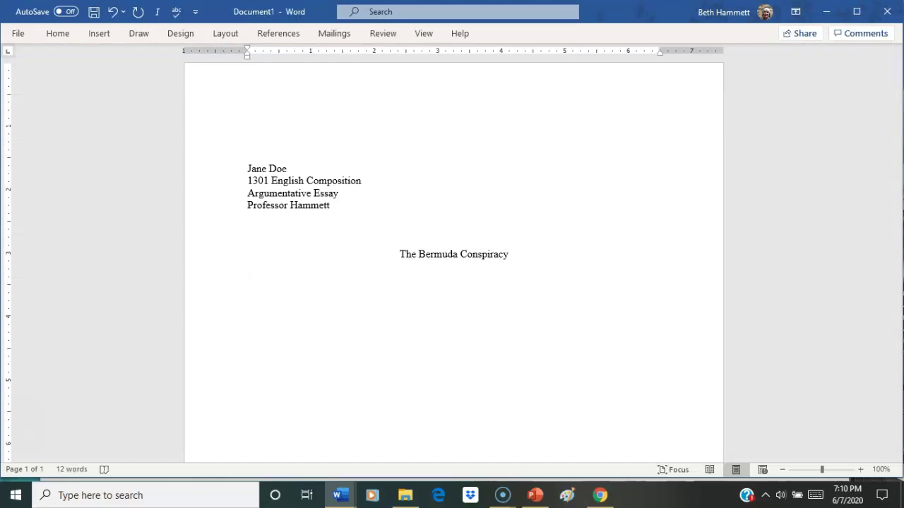
left_click(58, 33)
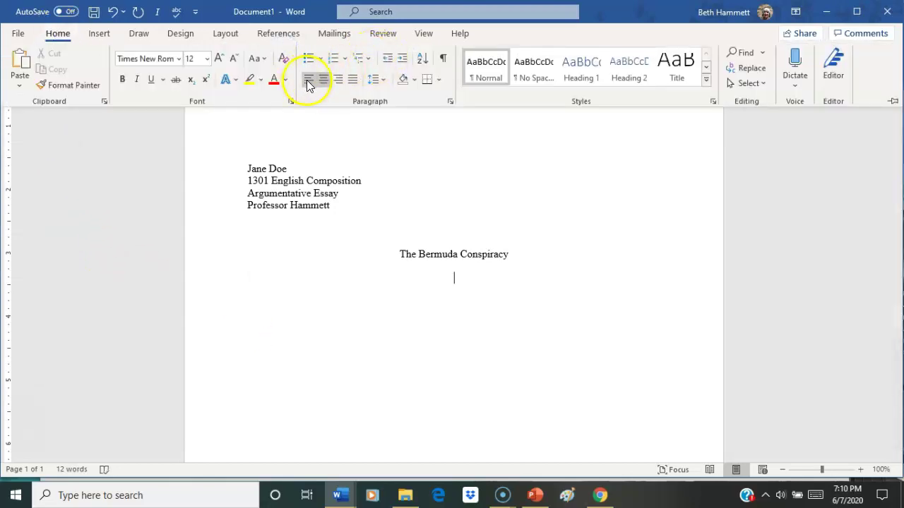
left_click(307, 81)
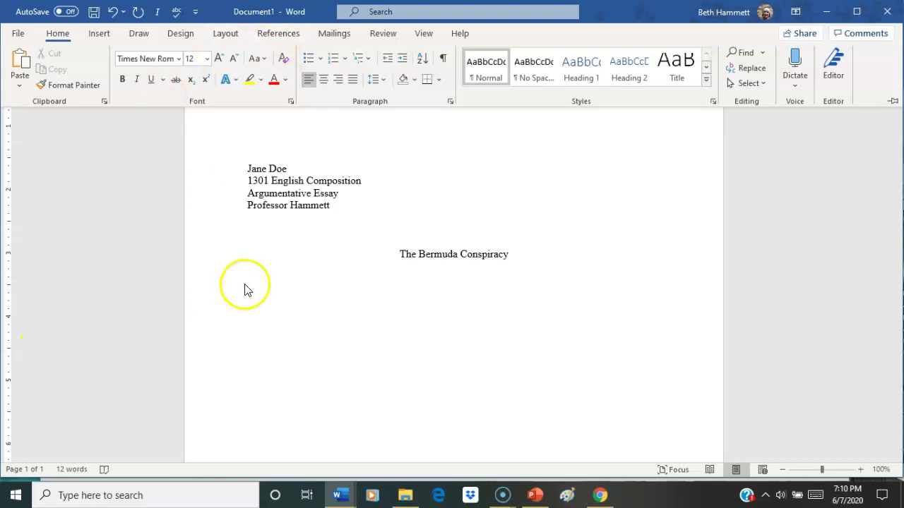
Step: Enter the indented opening text "The first conspiracy is about" on the line below the title
key("ctrl+F1")
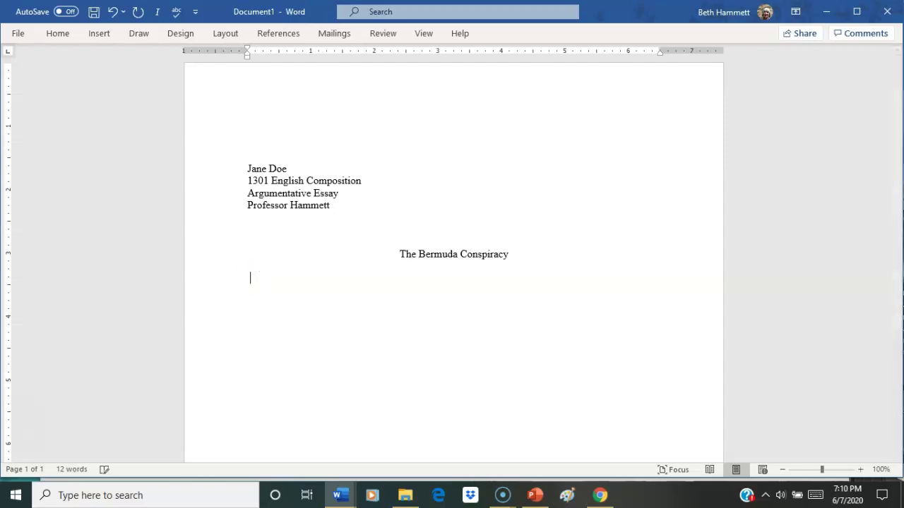
type("The first conspiracy")
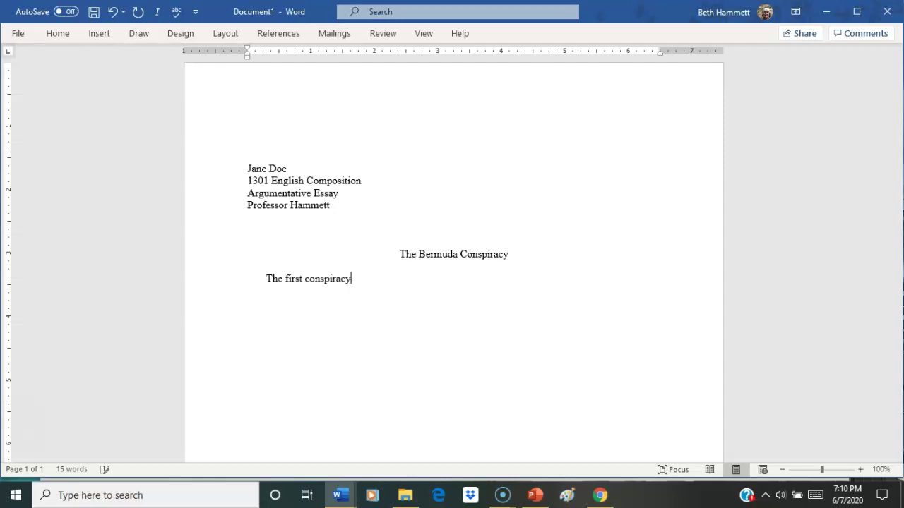
type(" is about")
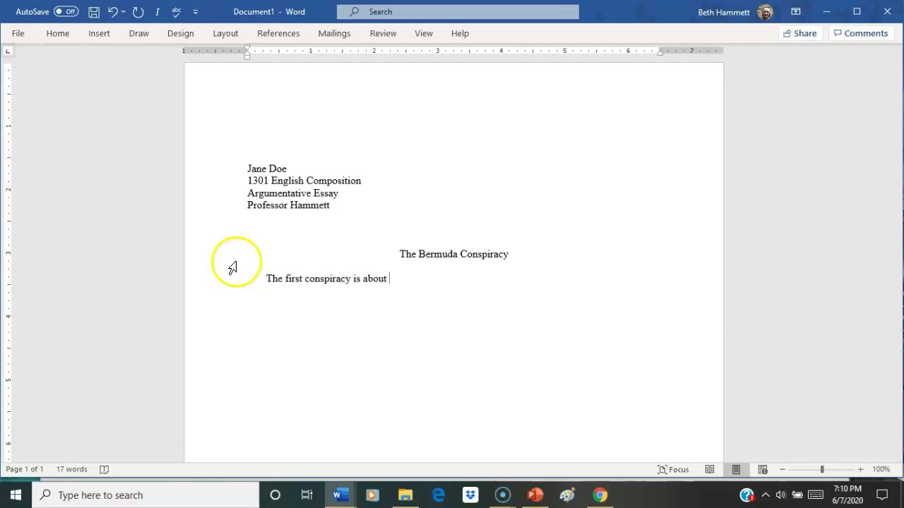
Step: Check the body paragraph's line spacing and paragraph spacing options, and the document's margin presets
left_click(60, 33)
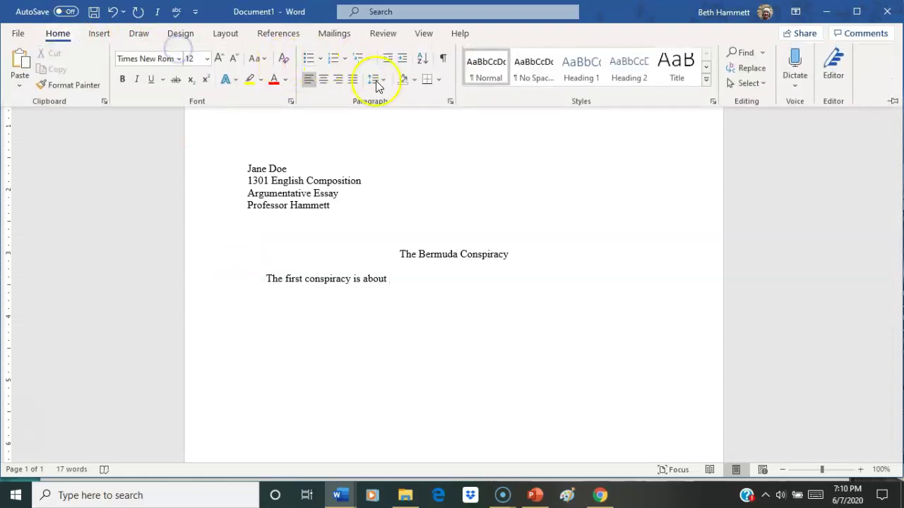
left_click(376, 79)
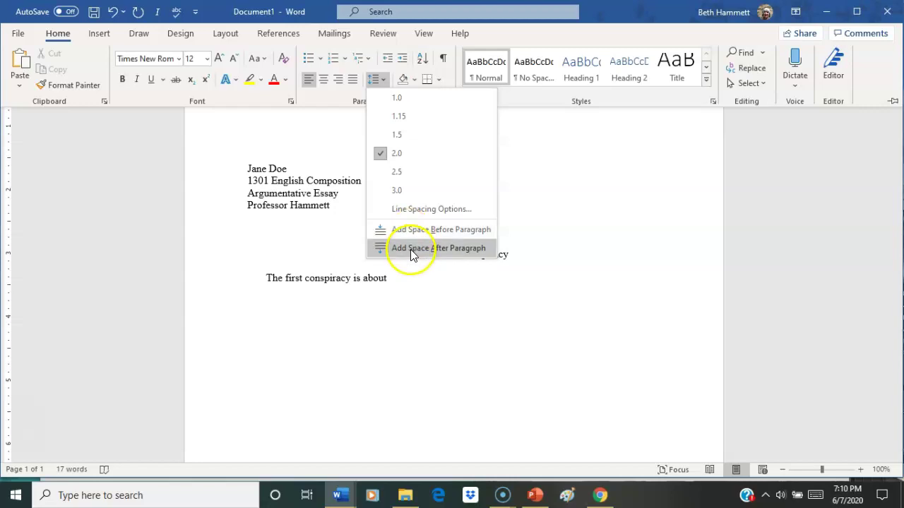
left_click(173, 282)
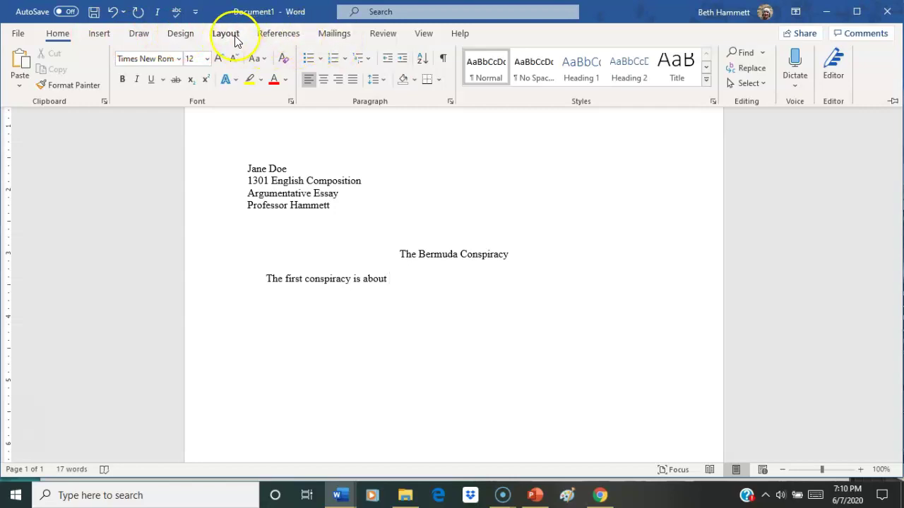
left_click(224, 35)
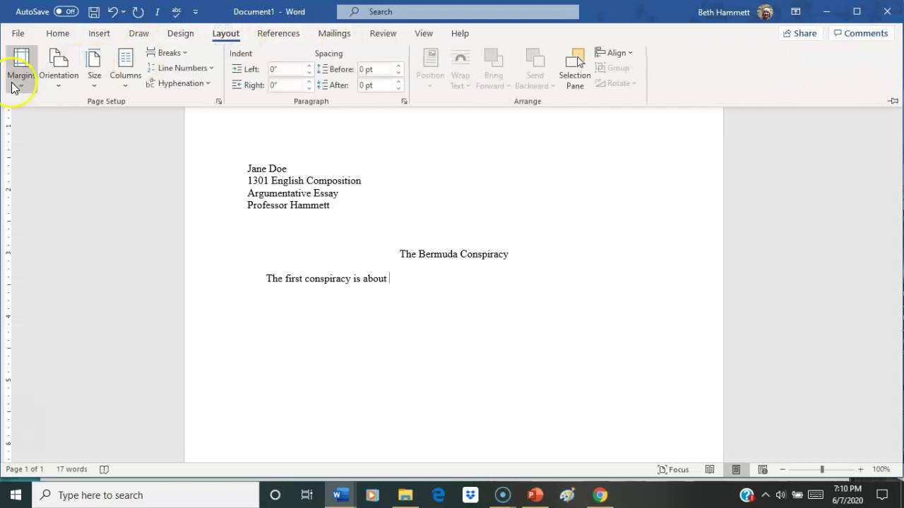
left_click(20, 76)
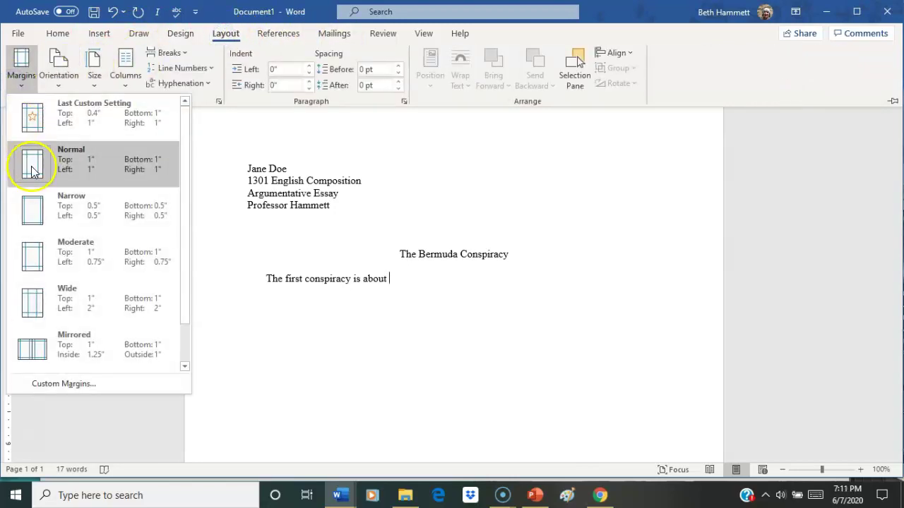
left_click(70, 432)
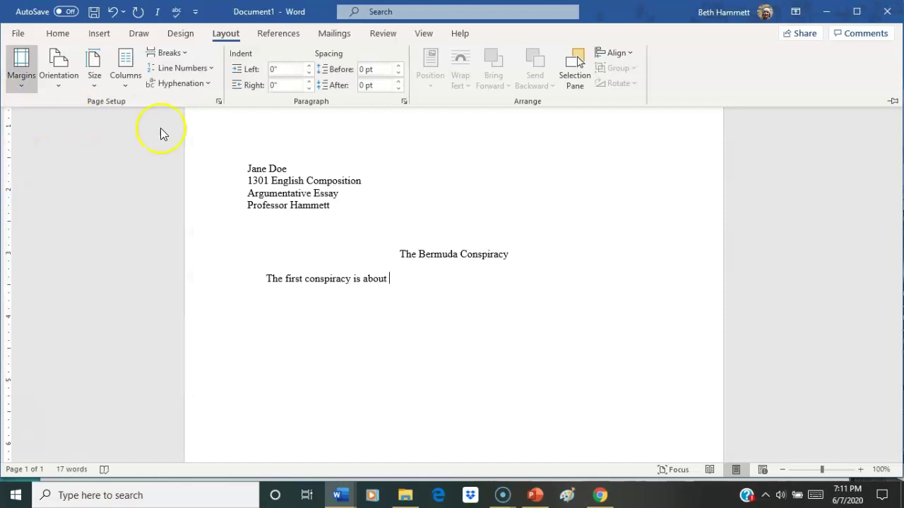